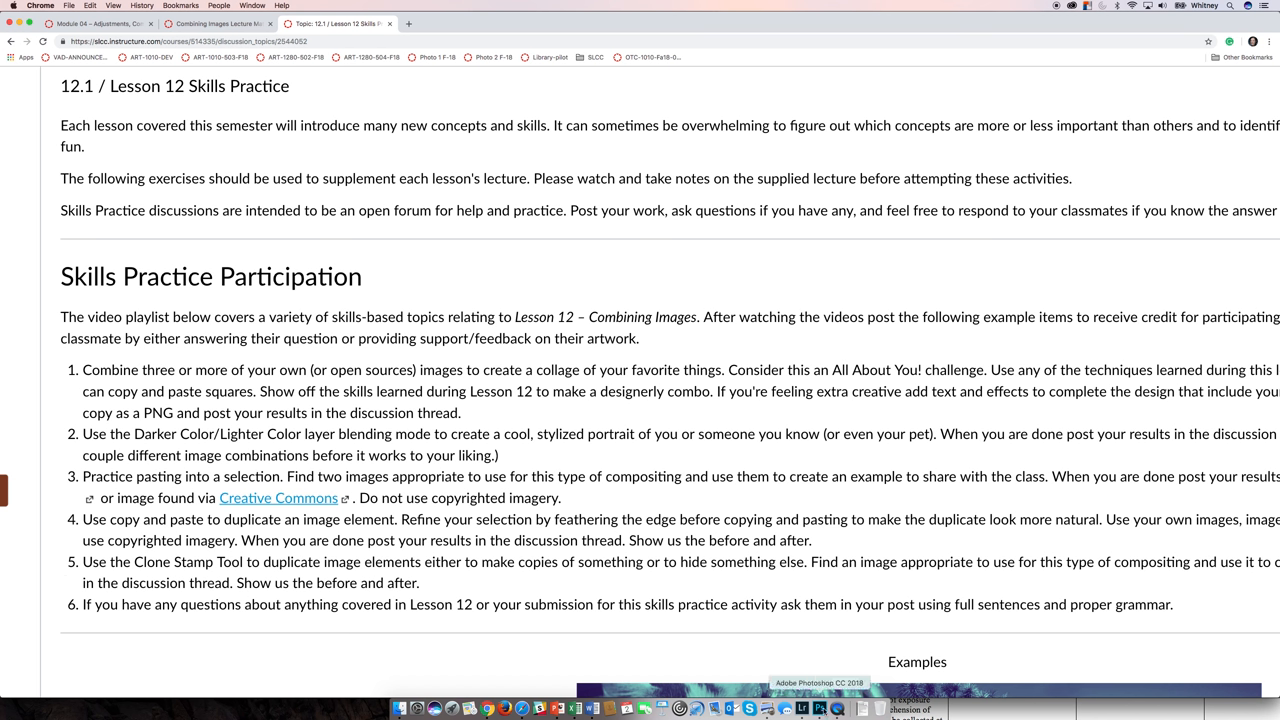
Switch from the Canvas Lesson 12 page in Chrome to the boxfish photo in Photoshop.
click(819, 708)
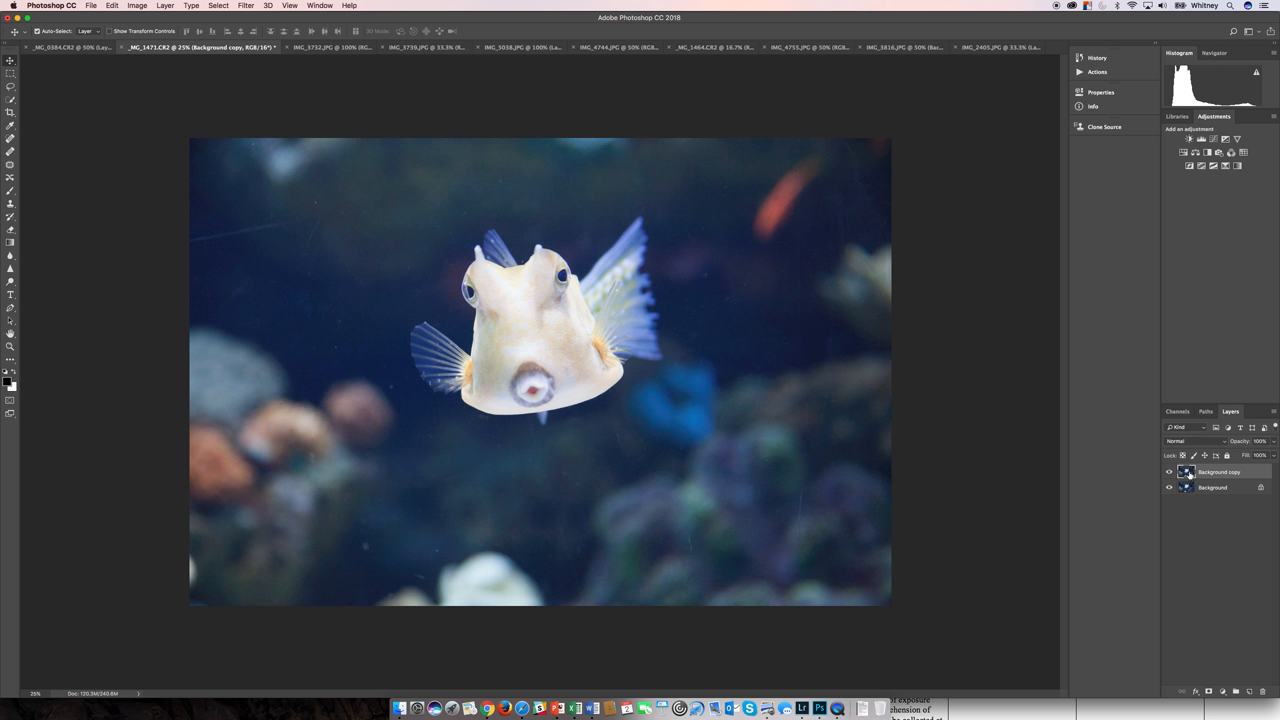
Create a new blank layer above Background copy and name it 'fish copy'.
click(1248, 693)
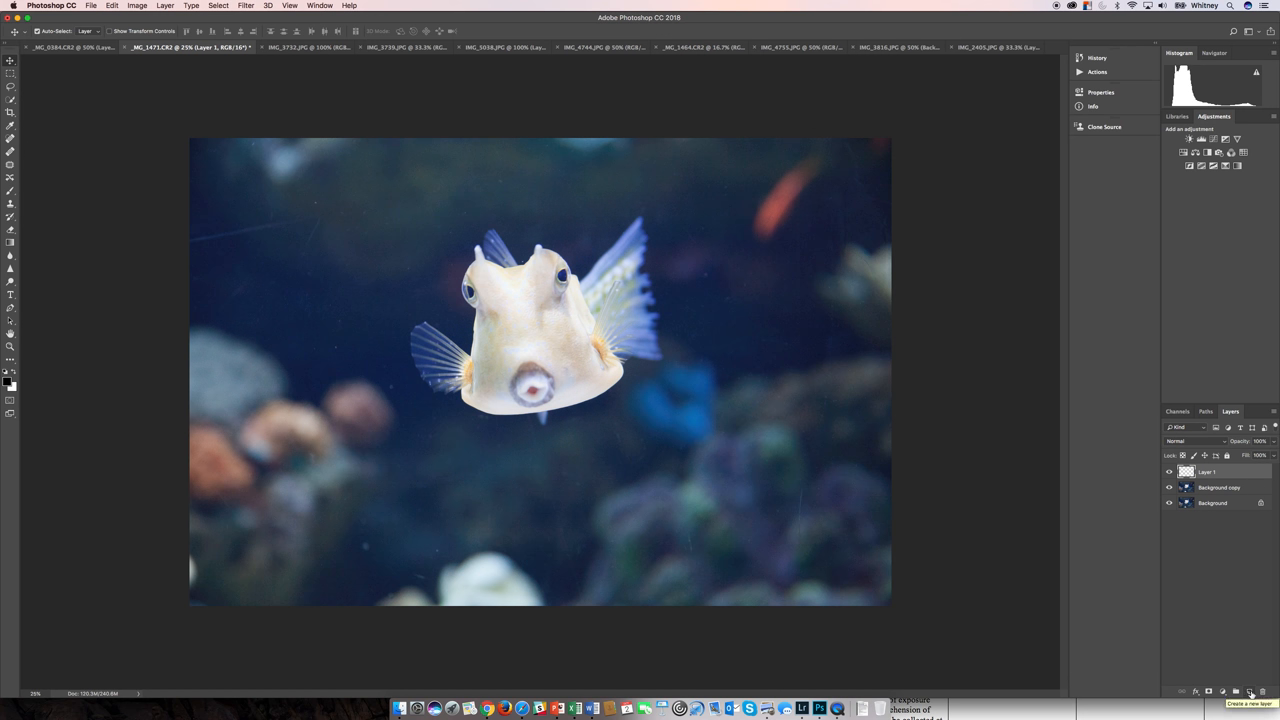
double_click(1210, 472)
text(fish)
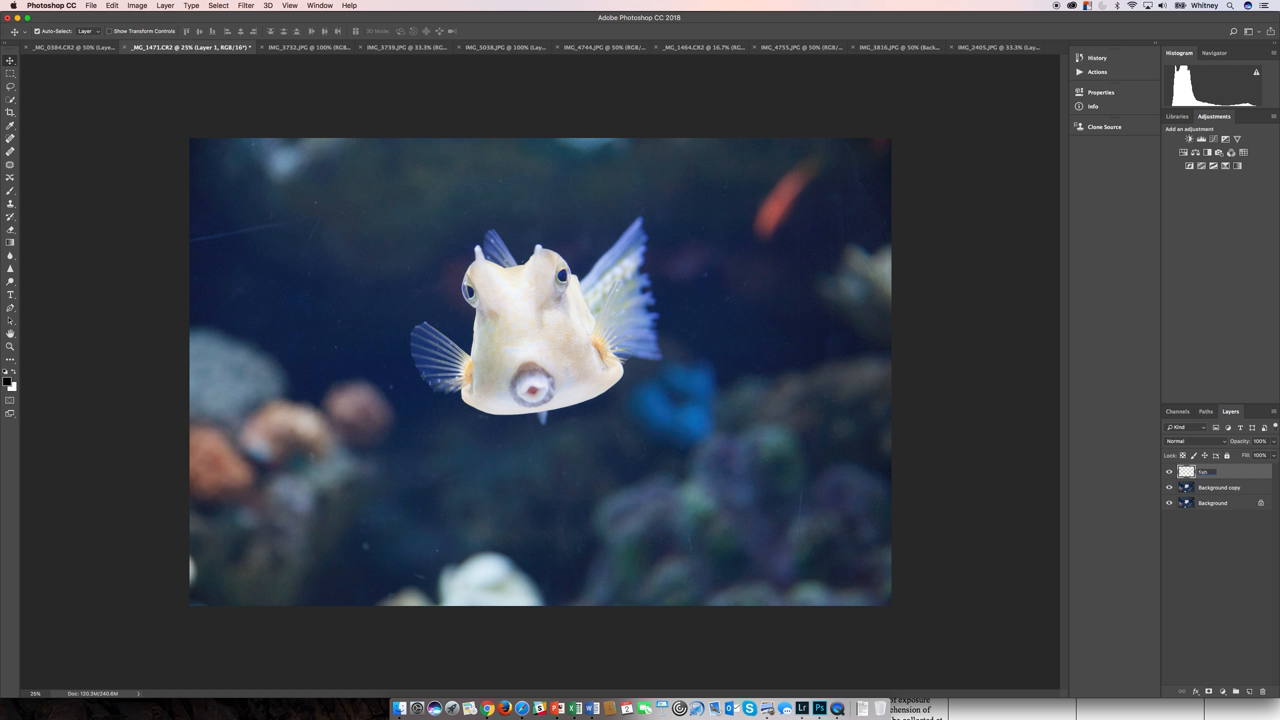
text( copy)
key(Return)
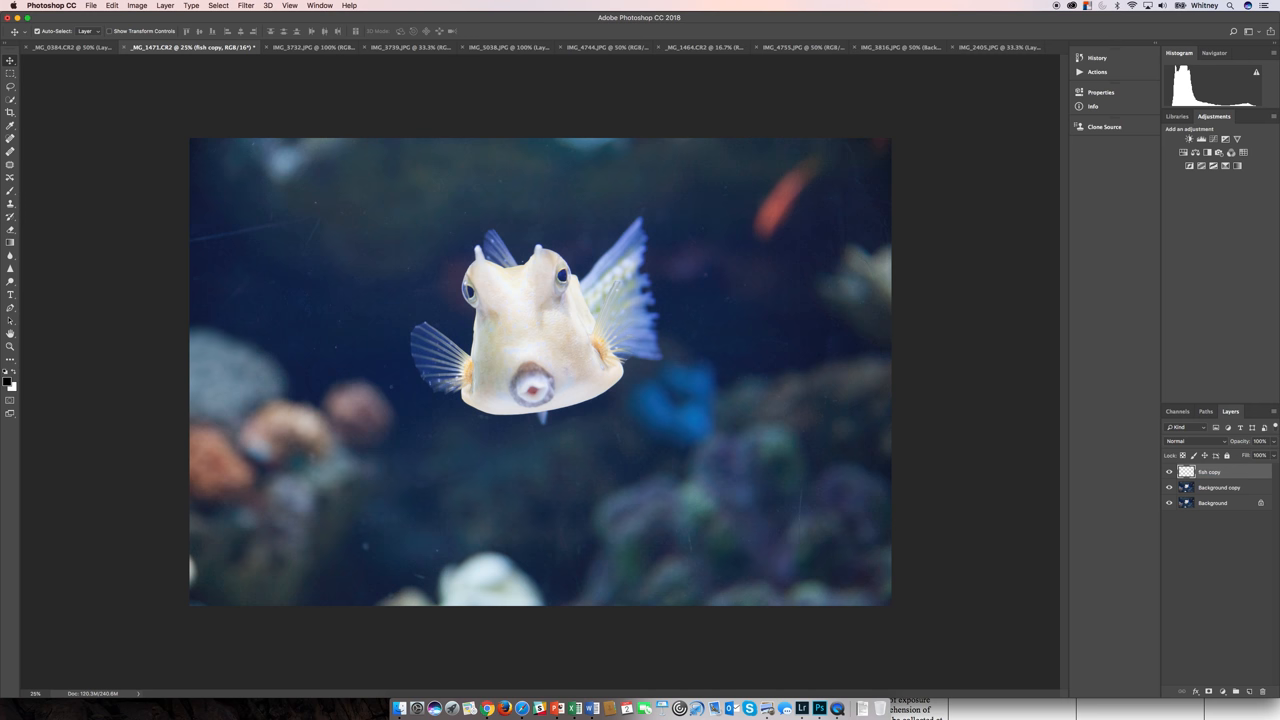
Choose the Clone Stamp tool with a 600 px brush at 40% hardness.
click(11, 204)
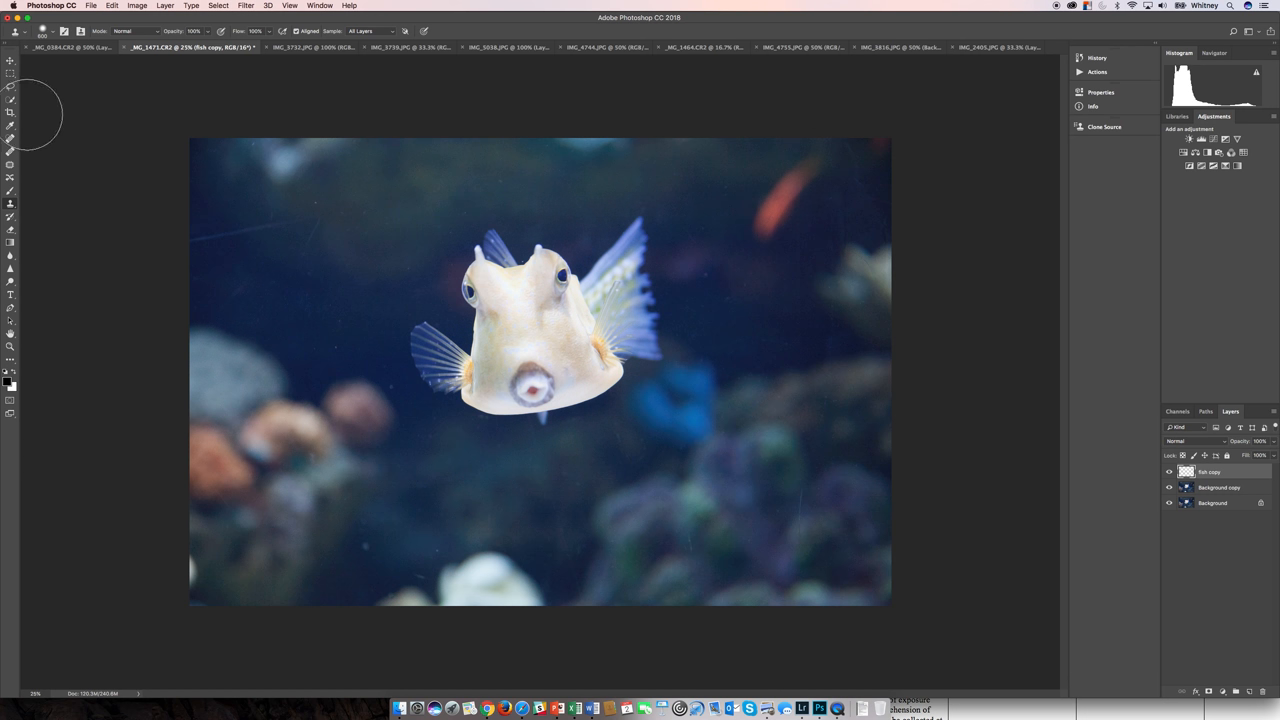
click(54, 33)
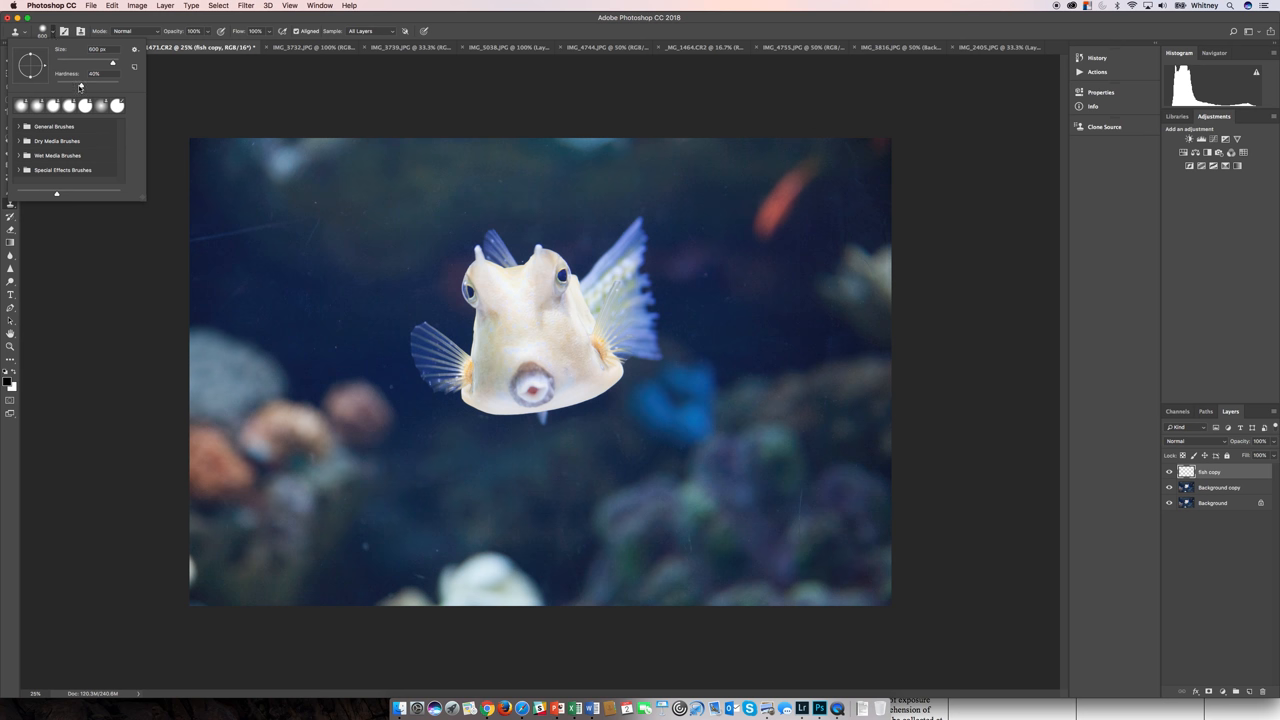
click(55, 33)
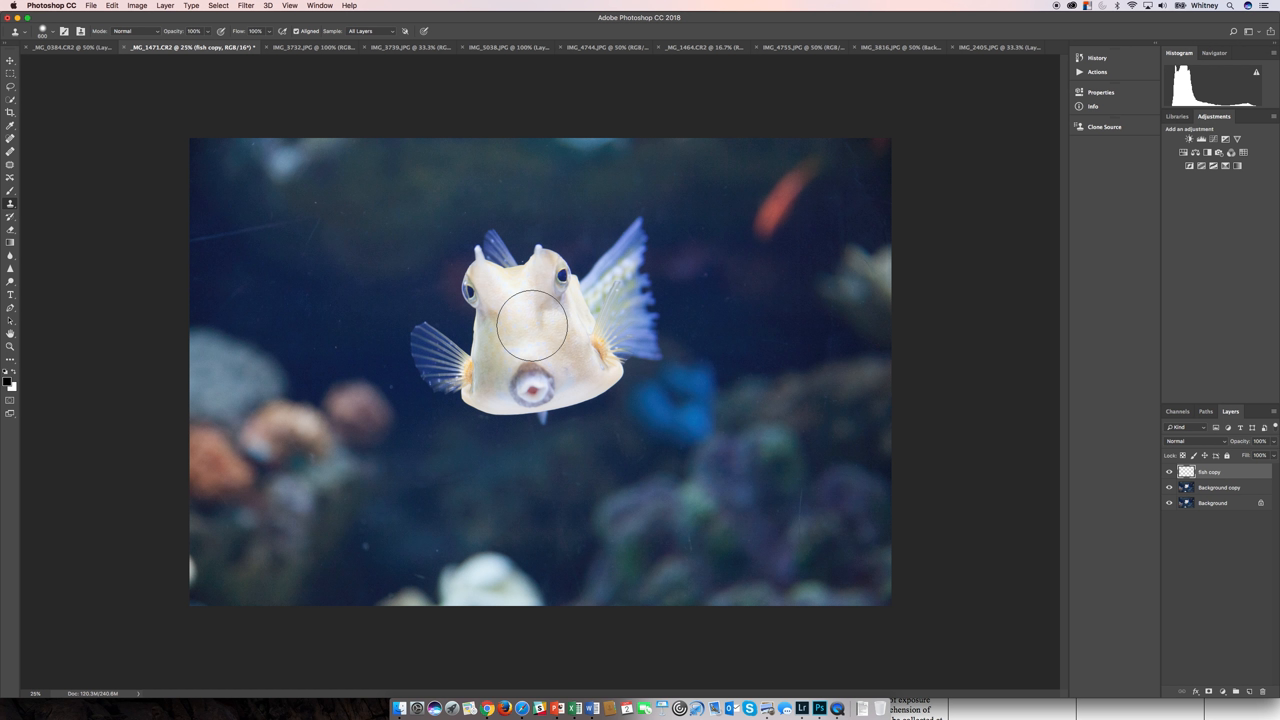
Sample the boxfish and clone a full-size copy into the lower right on 'fish copy'.
drag(532, 325, 530, 330)
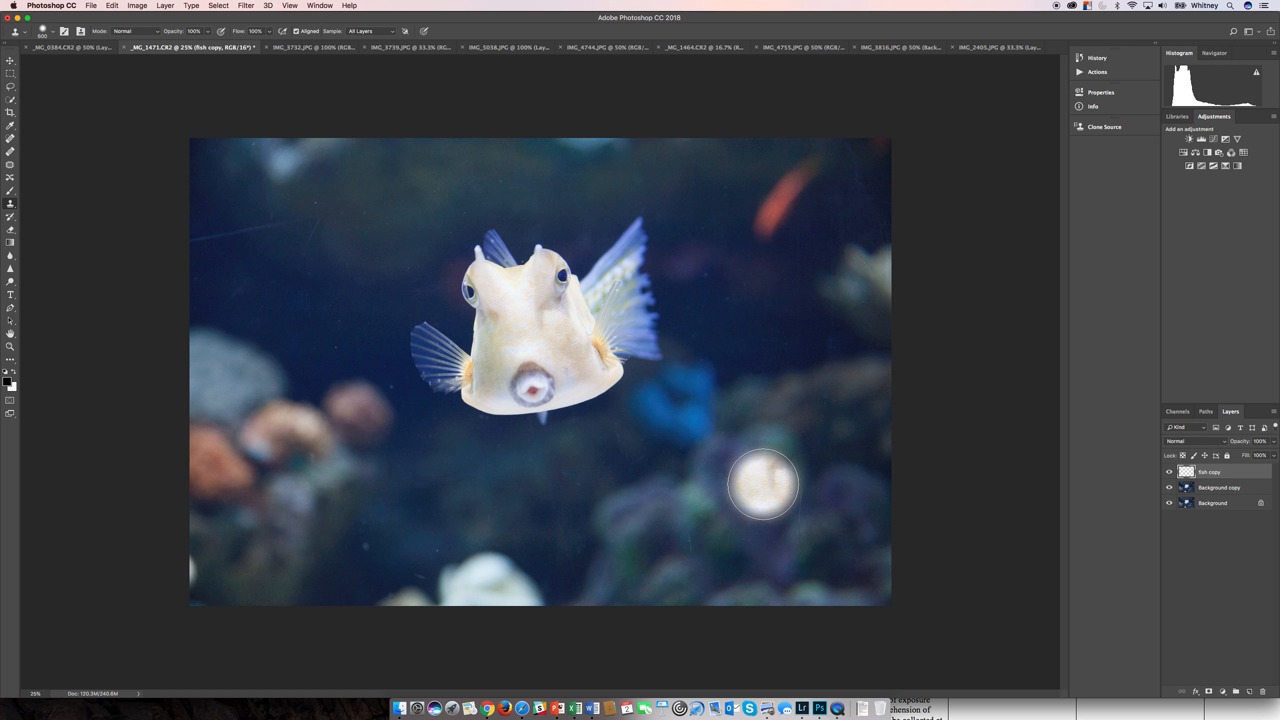
mouse_move(763, 484)
mouse_down()
mouse_move(776, 466)
mouse_move(738, 466)
mouse_up()
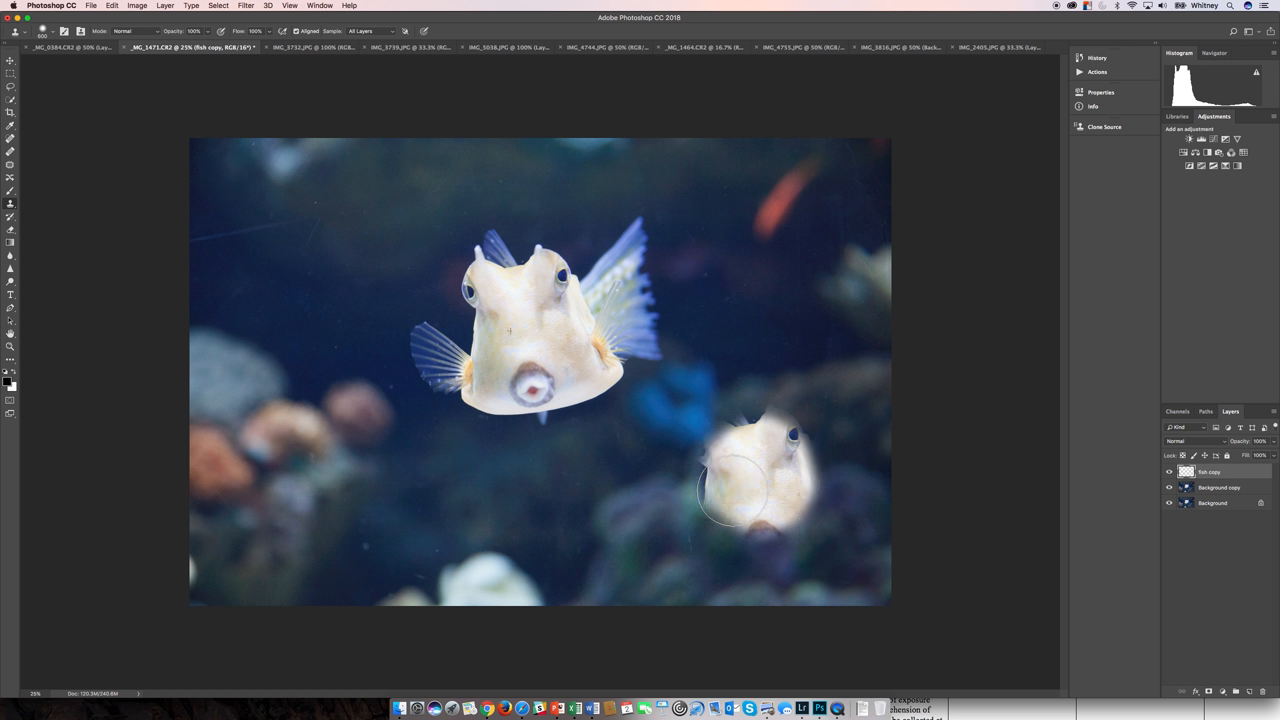
mouse_move(738, 466)
mouse_down()
mouse_move(728, 525)
mouse_move(667, 515)
mouse_move(700, 555)
mouse_move(724, 497)
mouse_move(718, 435)
mouse_move(730, 420)
mouse_move(775, 415)
mouse_move(815, 465)
mouse_move(825, 455)
mouse_move(815, 490)
mouse_move(838, 445)
mouse_move(845, 455)
mouse_move(892, 402)
mouse_move(865, 530)
mouse_move(842, 515)
mouse_move(795, 560)
mouse_move(748, 572)
mouse_up()
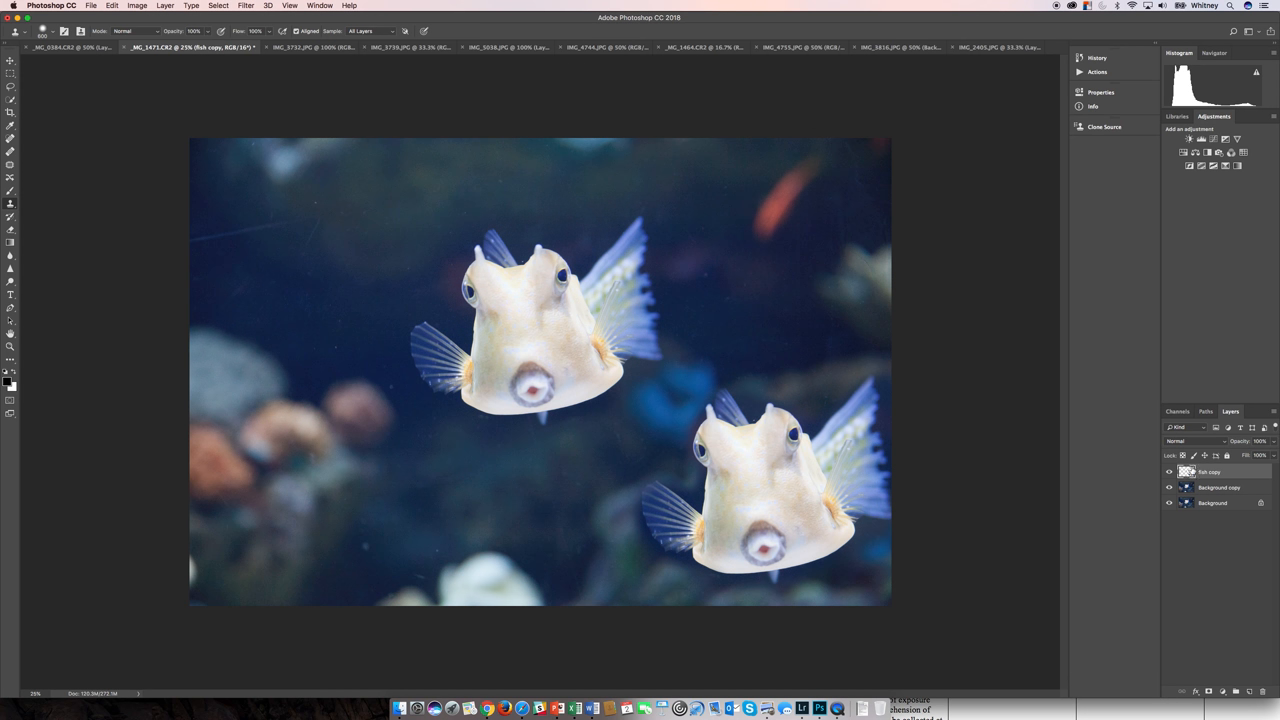
Create another blank top layer and name it 'upper fish copy'.
click(1249, 691)
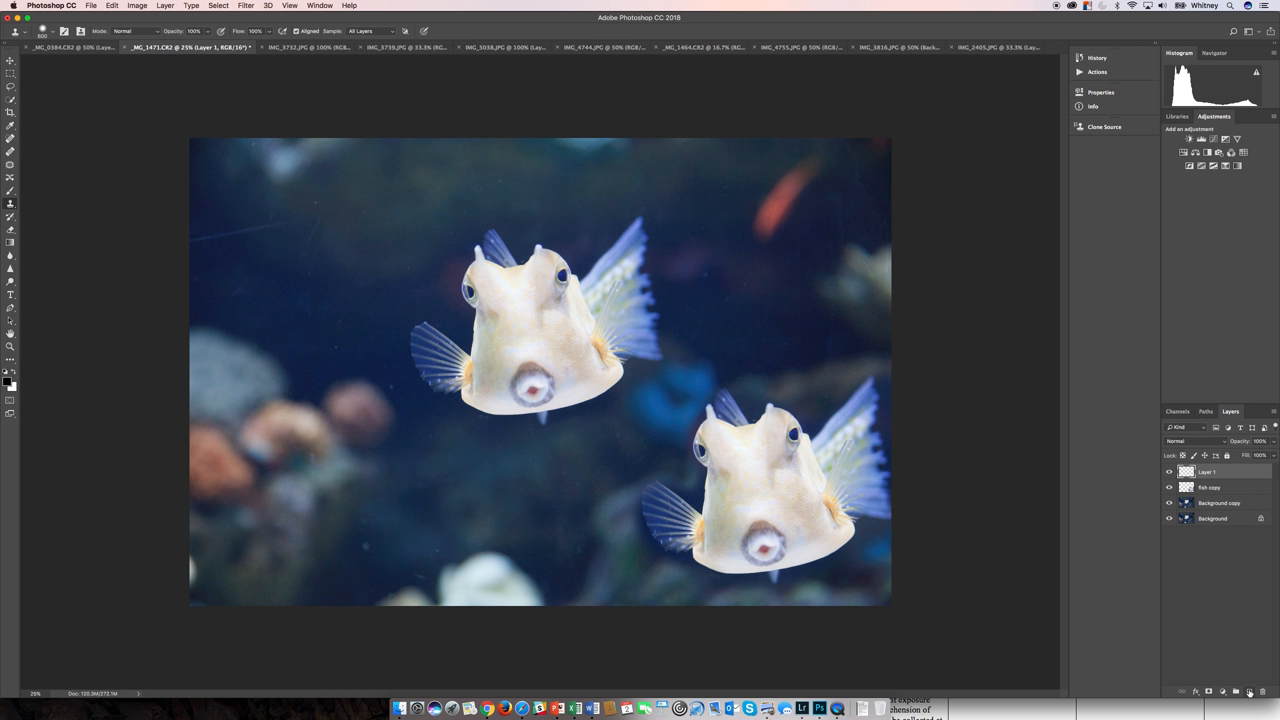
double_click(1206, 472)
text(st)
text(er fish d)
text(copy)
key(Return)
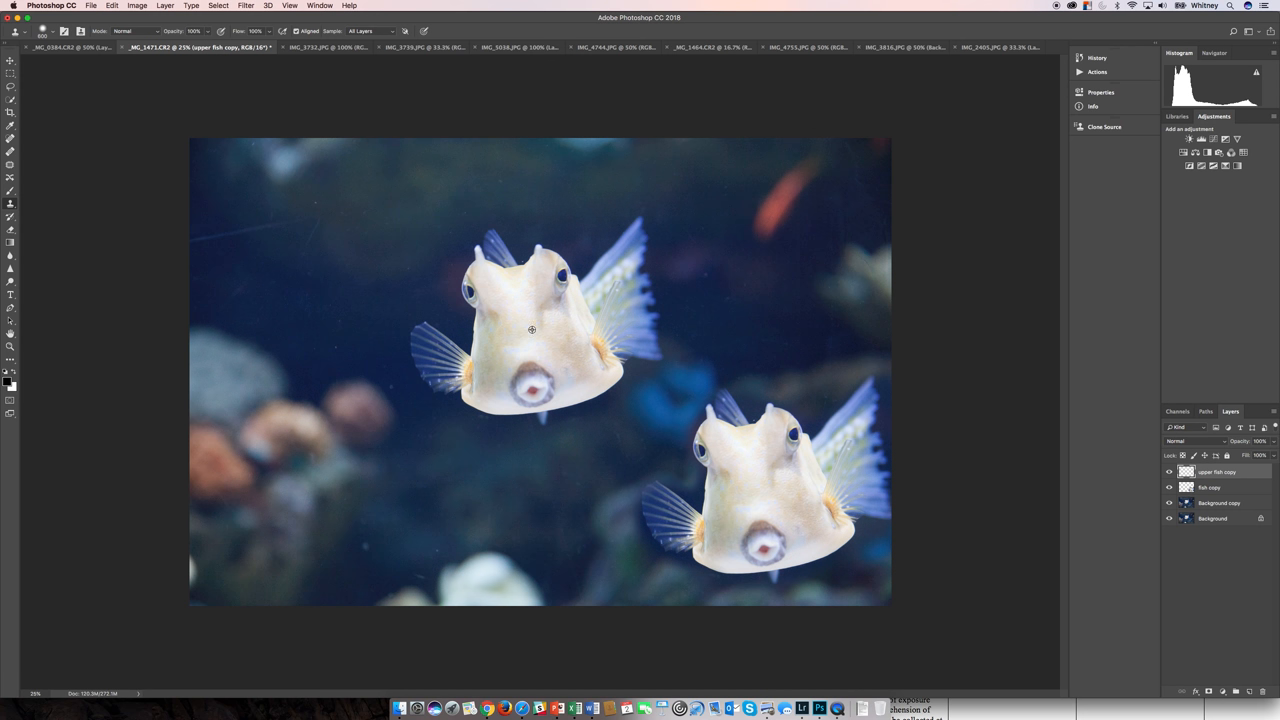
Sample the original fish and clone a third boxfish into the upper-left corner.
alt+click(531, 329)
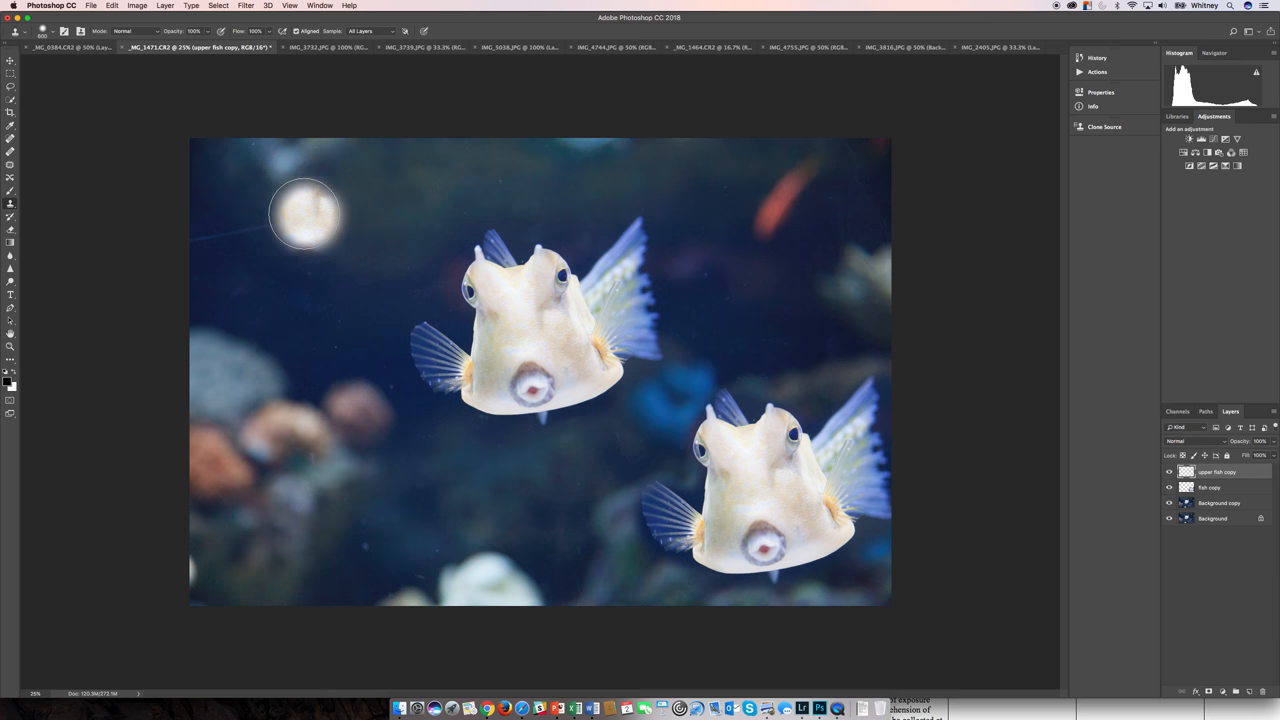
click(298, 197)
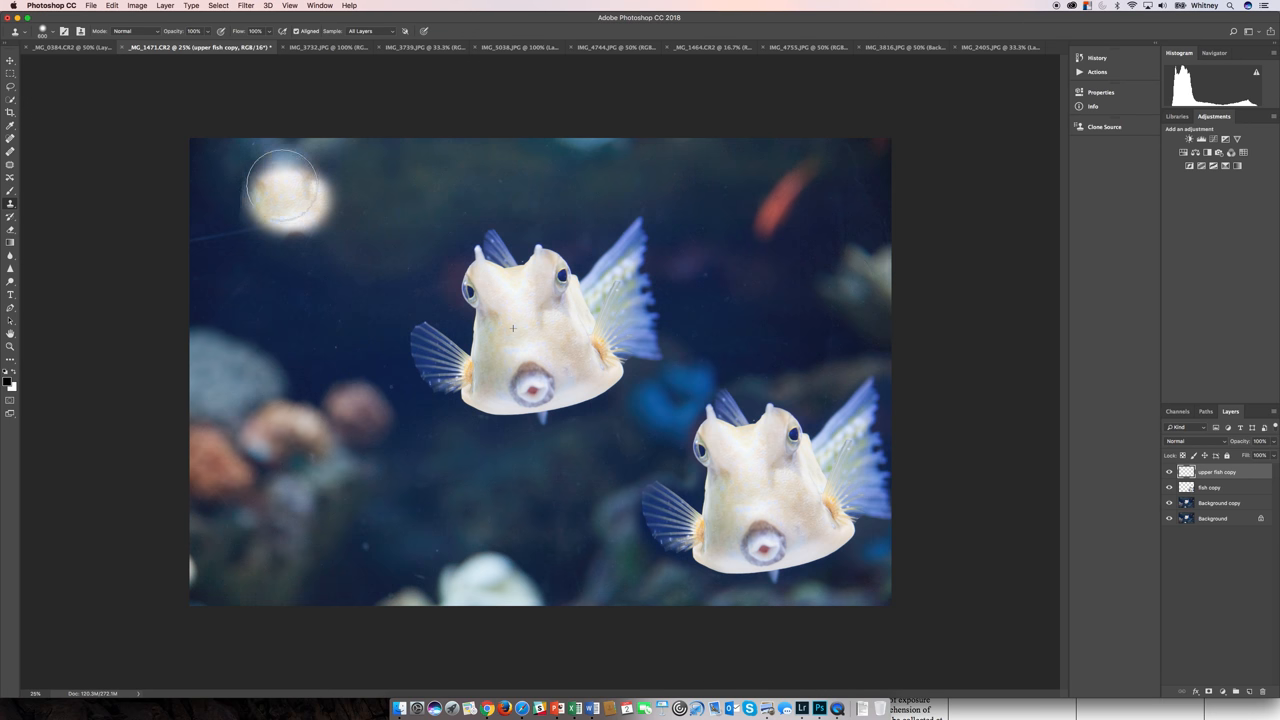
mouse_move(283, 187)
mouse_down()
mouse_move(253, 242)
mouse_move(320, 253)
mouse_move(390, 205)
mouse_move(390, 162)
mouse_move(250, 150)
mouse_up()
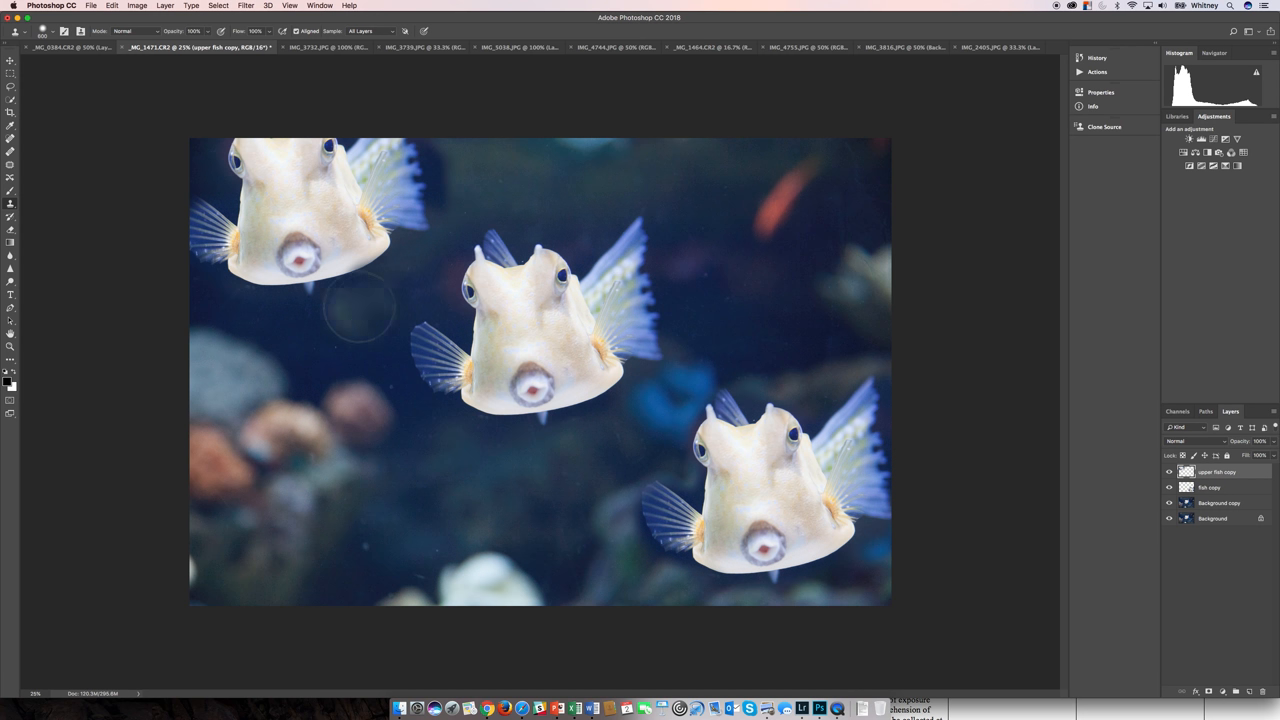
click(93, 8)
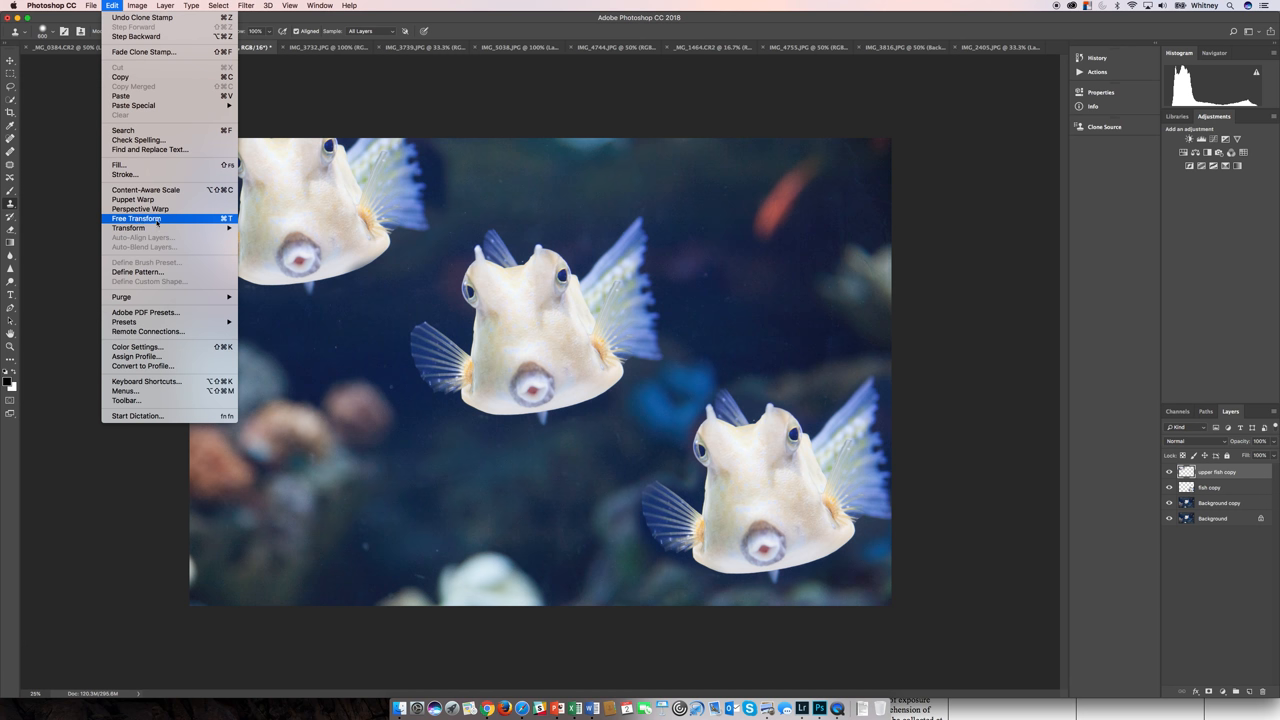
Free-transform the upper-left fish down to about 80% and commit it.
click(157, 219)
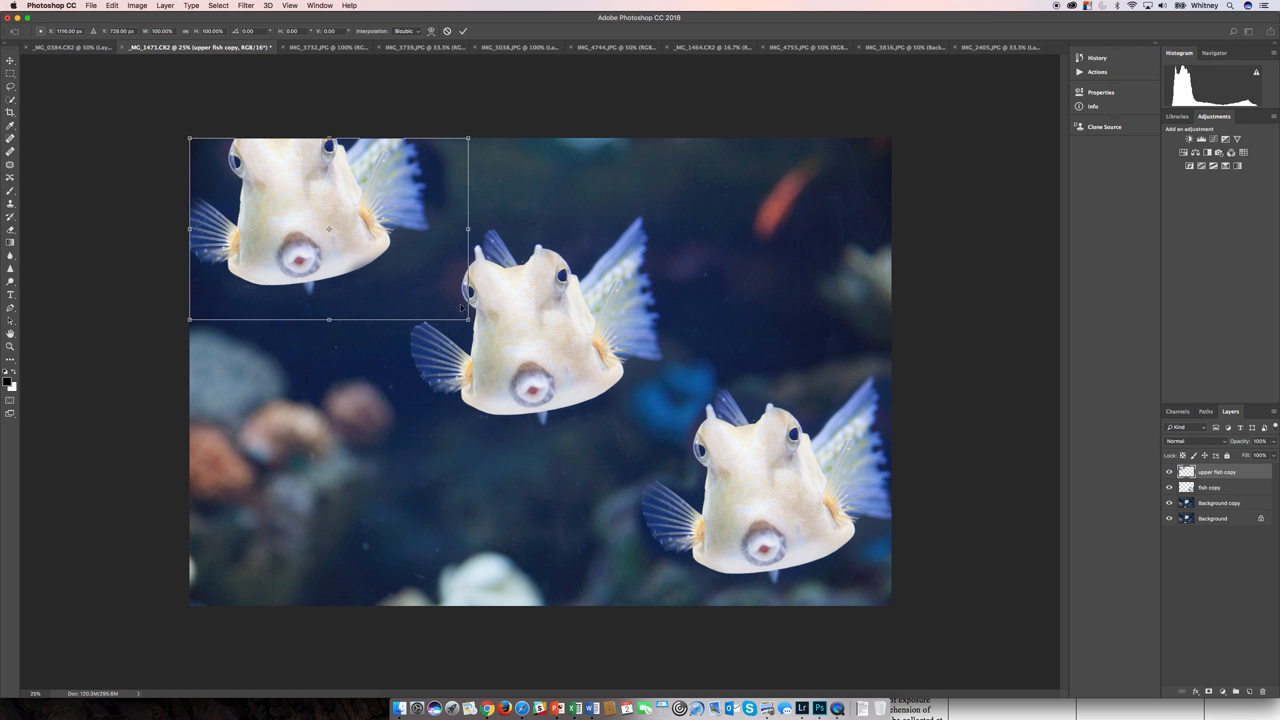
drag(468, 320, 412, 271)
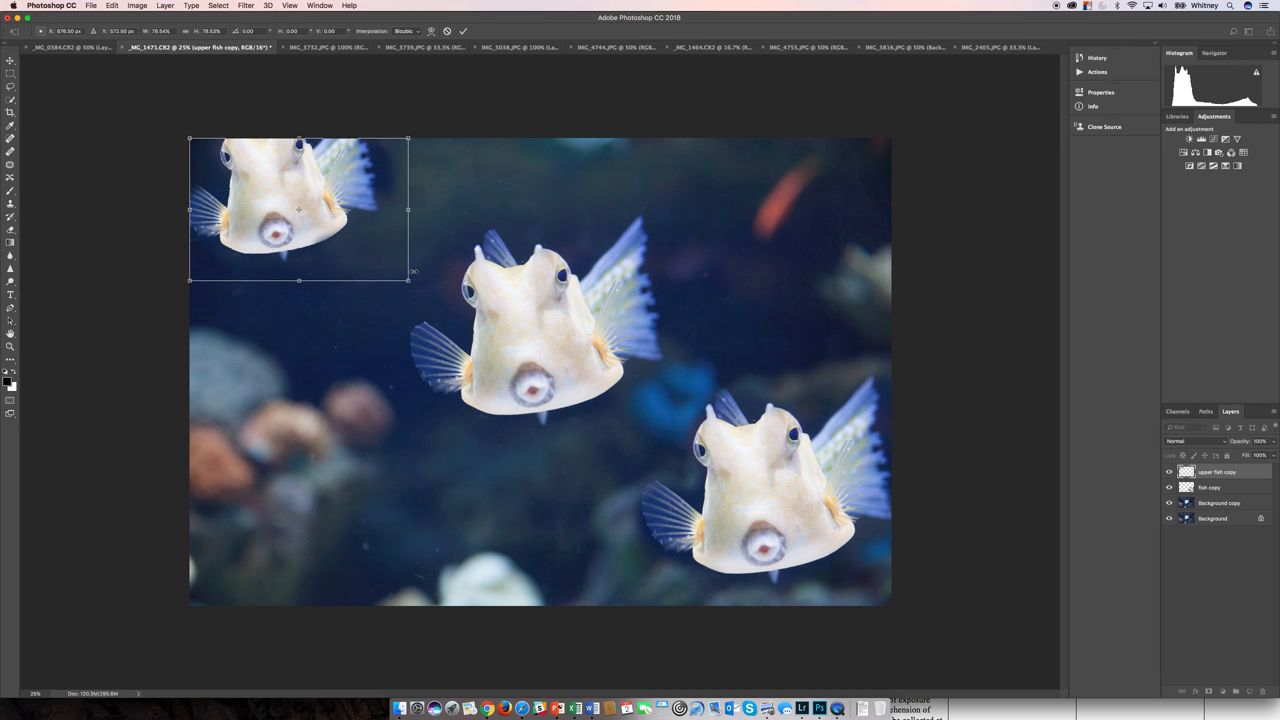
key(Return)
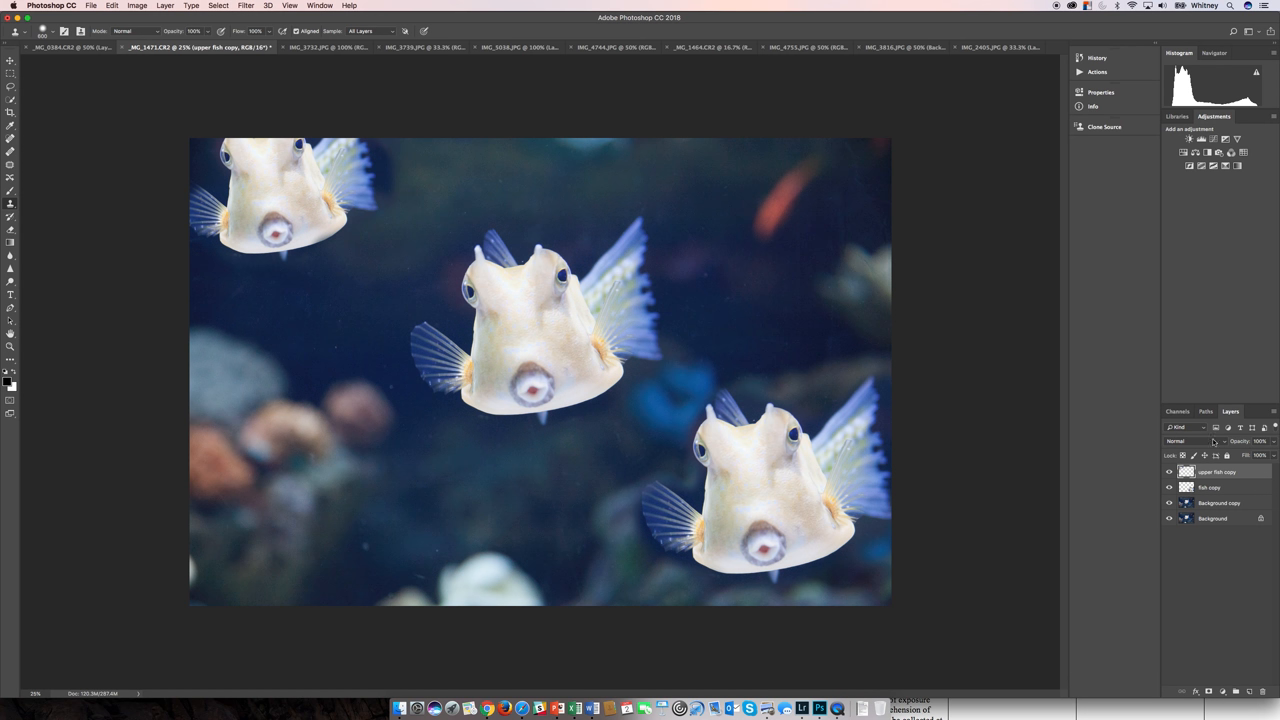
Enlarge the lower-right fish on 'fish copy' to about 116%, then return to 'upper fish copy'.
click(1188, 488)
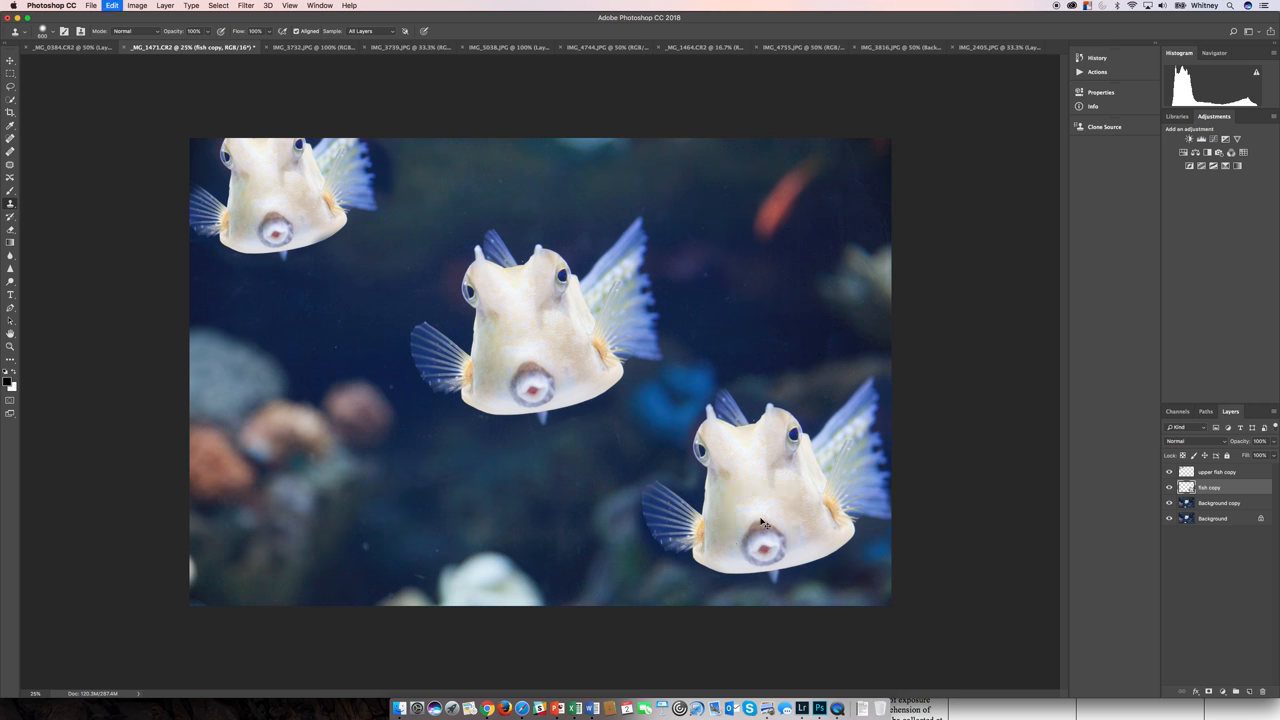
key(super+t)
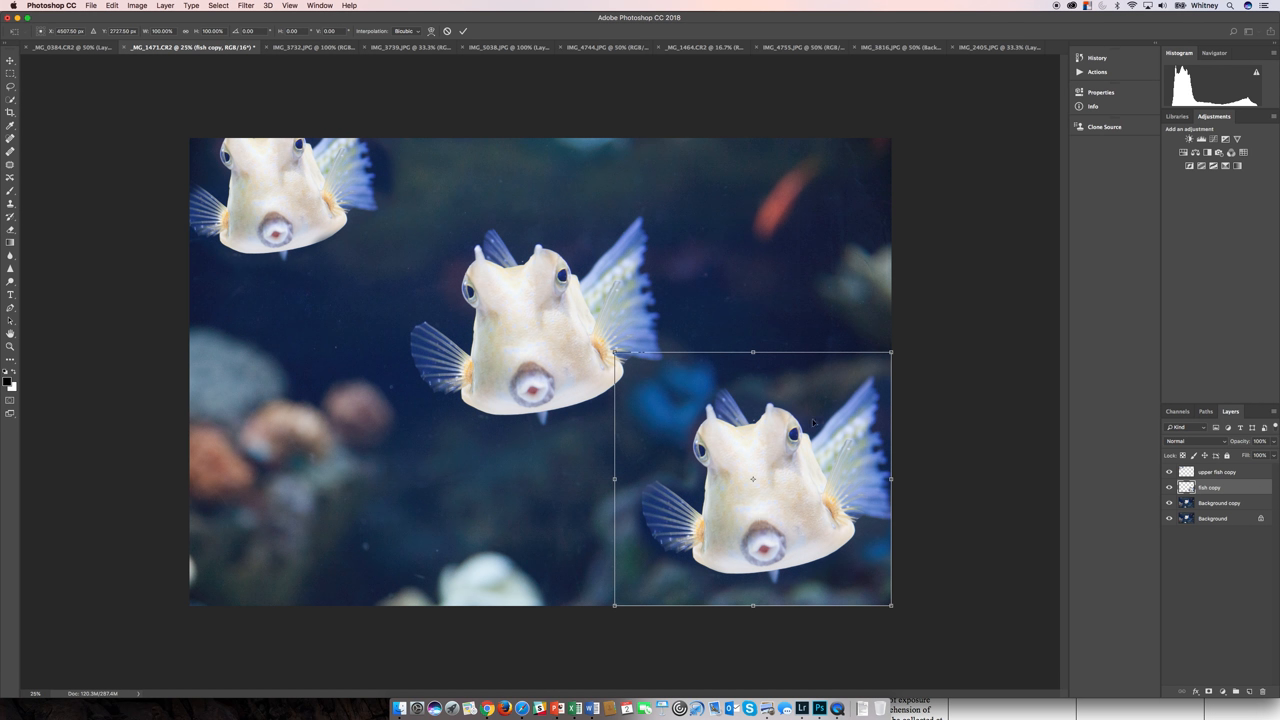
drag(615, 352, 552, 332)
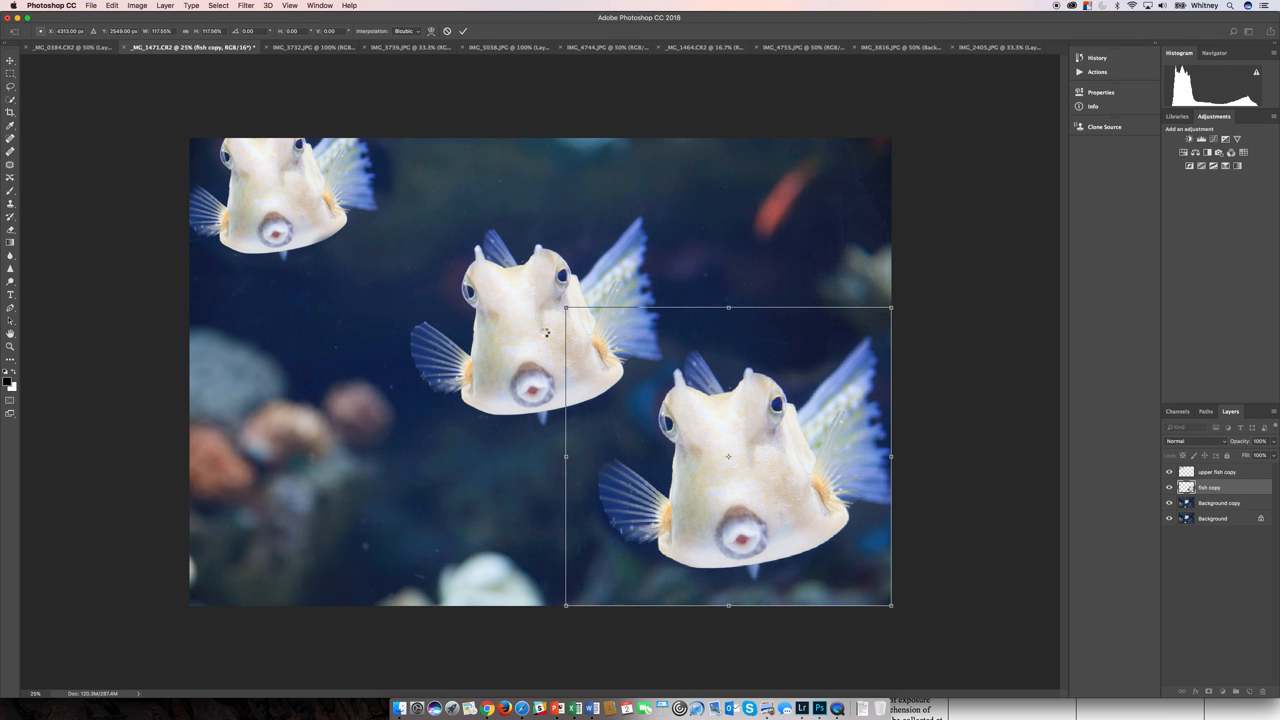
key(Return)
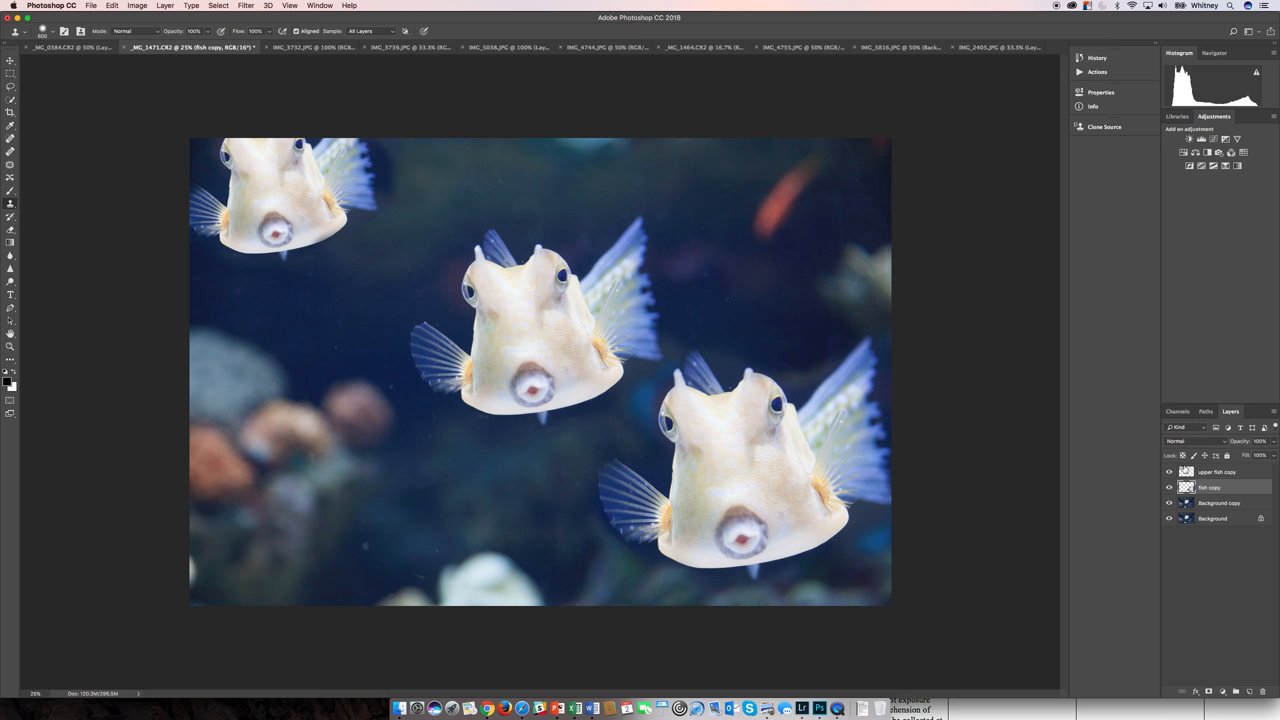
click(1210, 471)
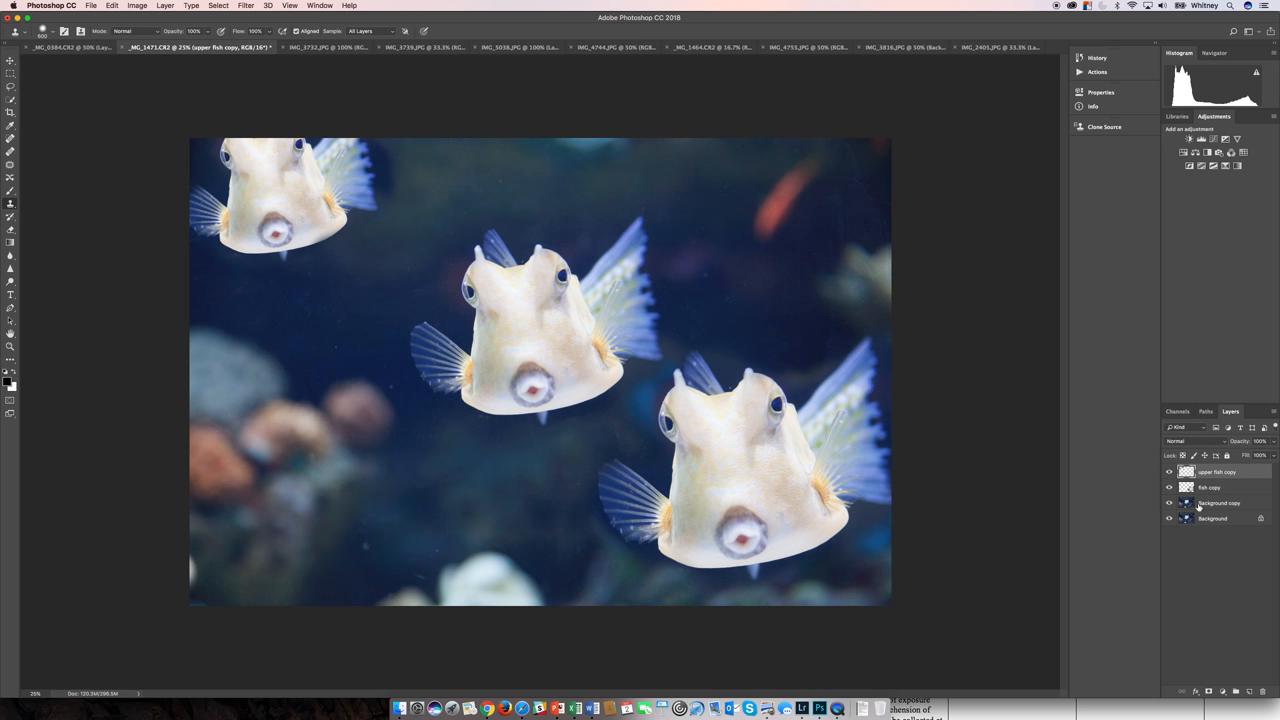
Create a new top layer and name it 'hide elements'.
click(1250, 694)
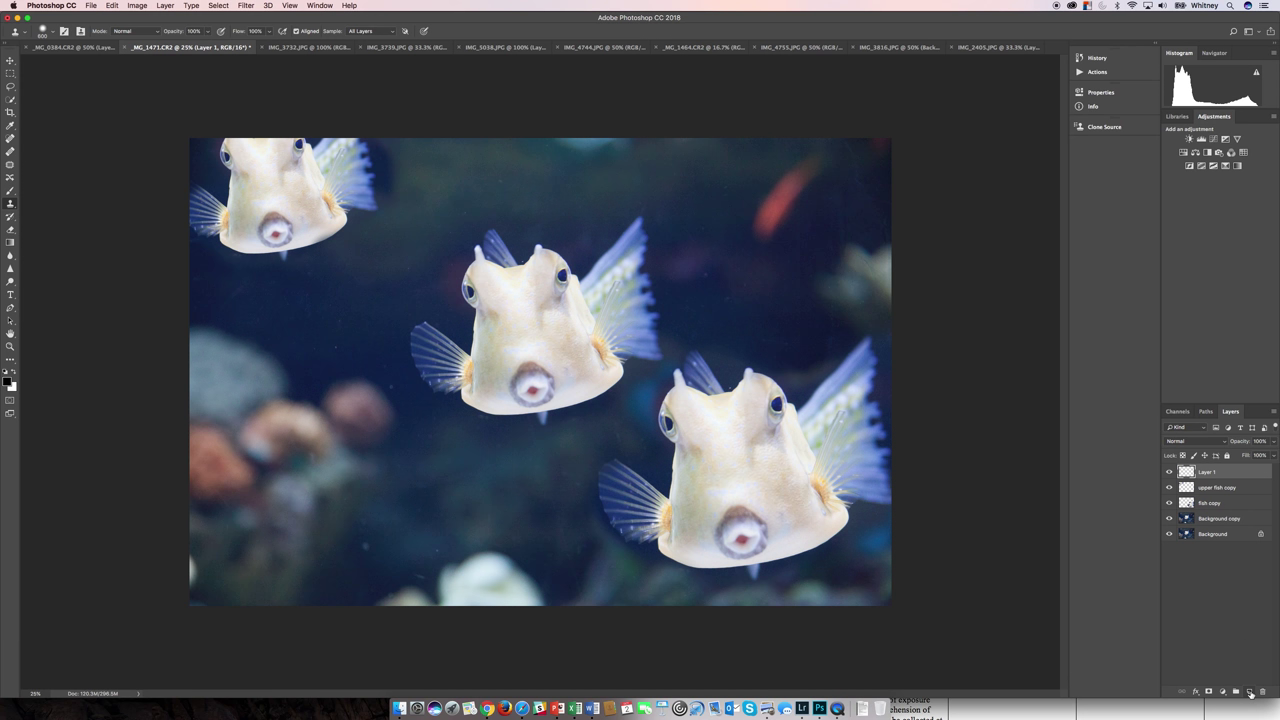
double_click(1214, 475)
text(hide element)
text(s)
key(Return)
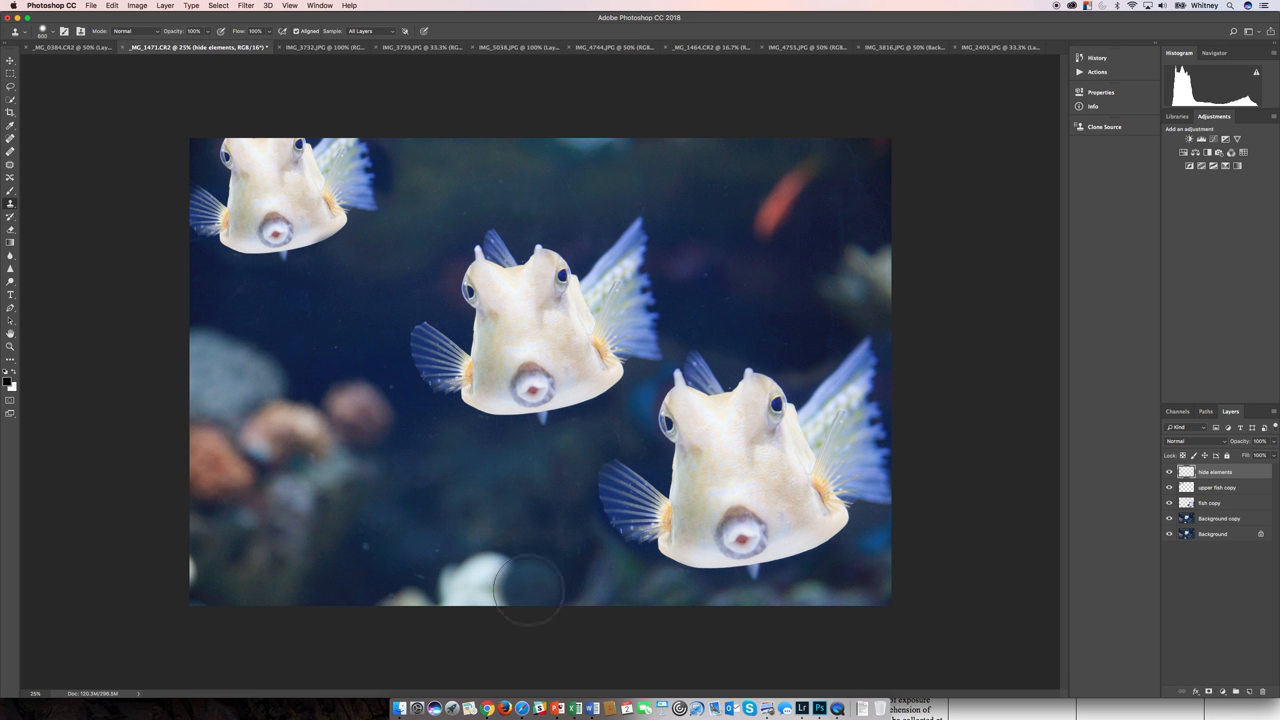
Clone dark water over the pale bottom coral and the left-side rocks, undoing a stray stroke.
drag(528, 588, 403, 600)
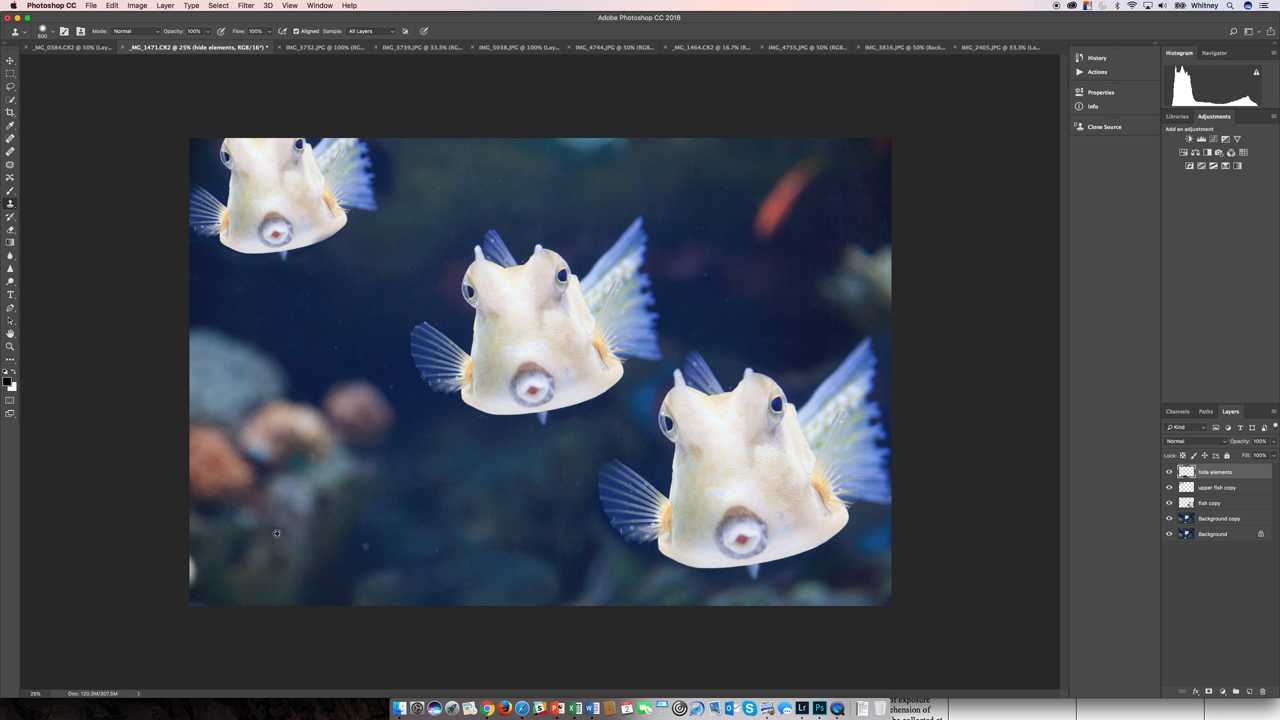
alt+click(277, 533)
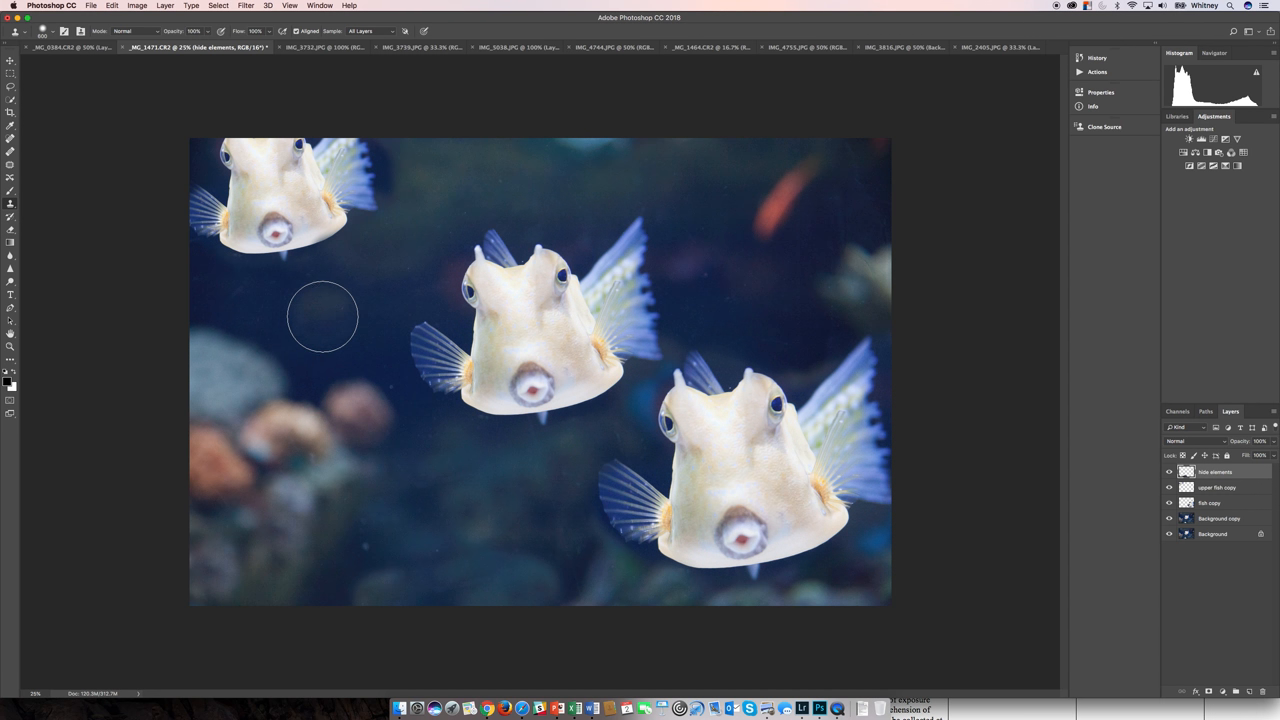
mouse_move(323, 316)
mouse_down()
mouse_move(197, 338)
mouse_move(232, 368)
mouse_move(200, 380)
mouse_up()
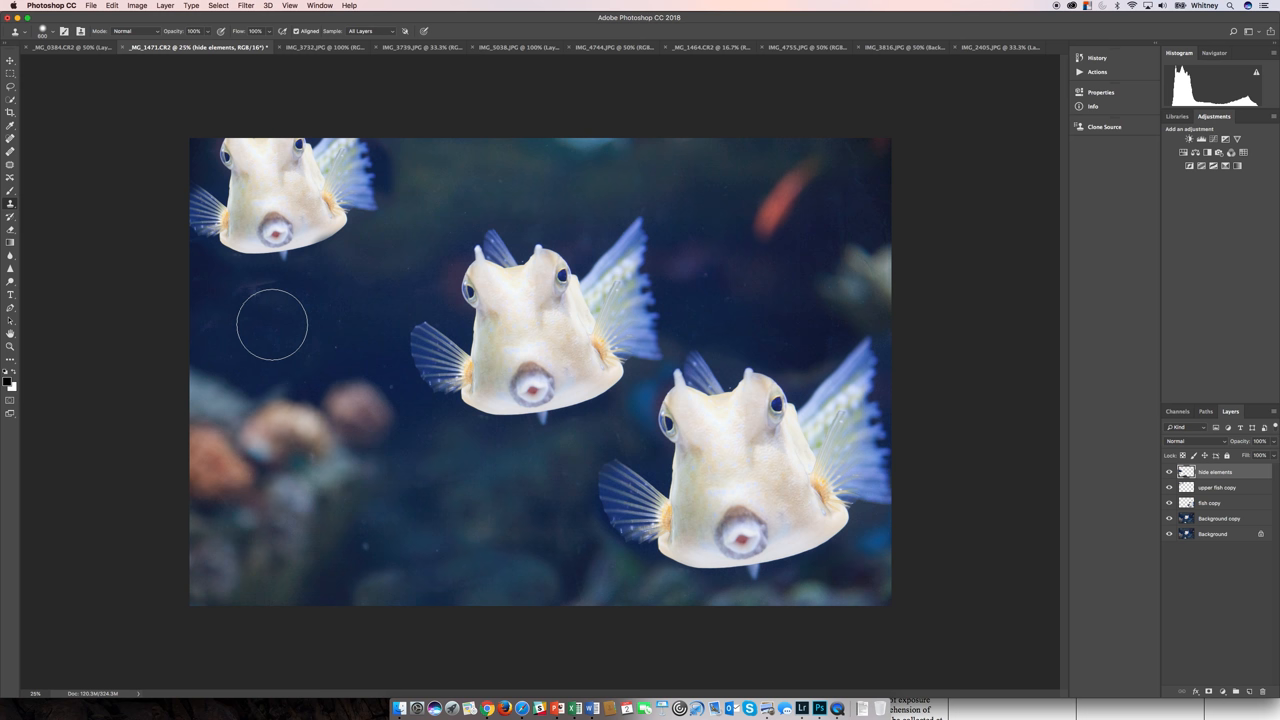
drag(213, 377, 244, 365)
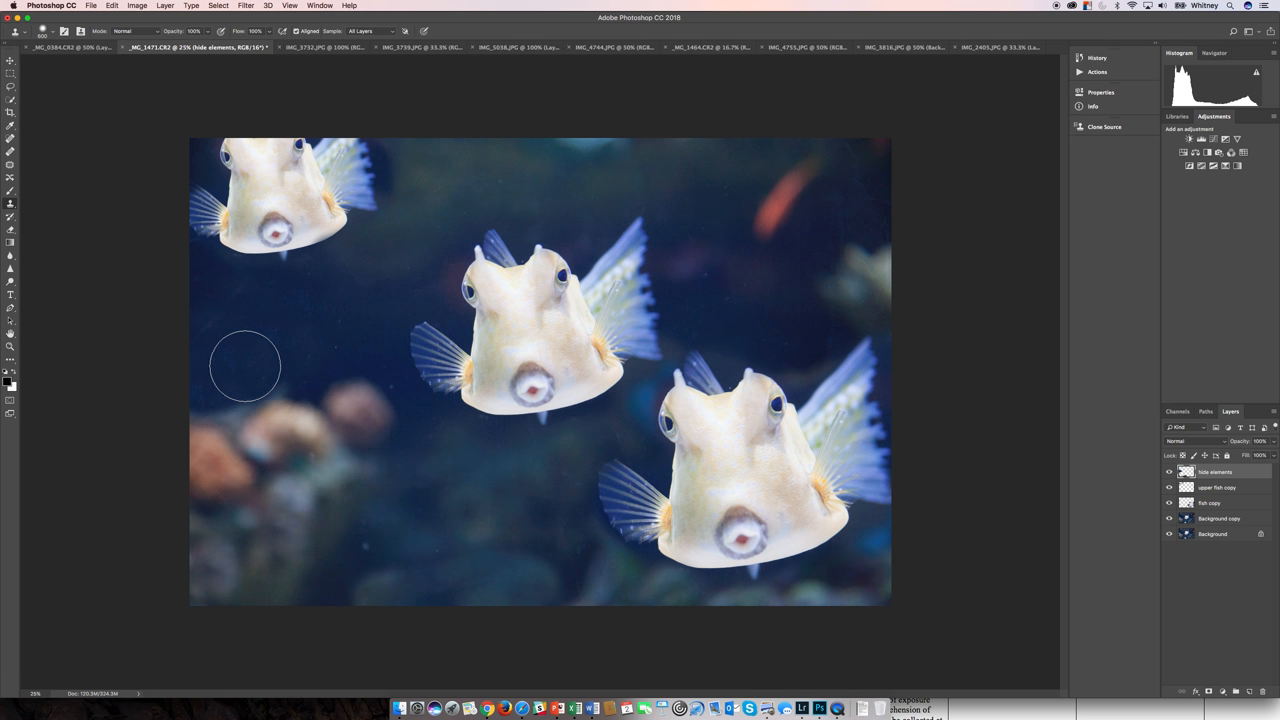
click(560, 300)
key(super+z)
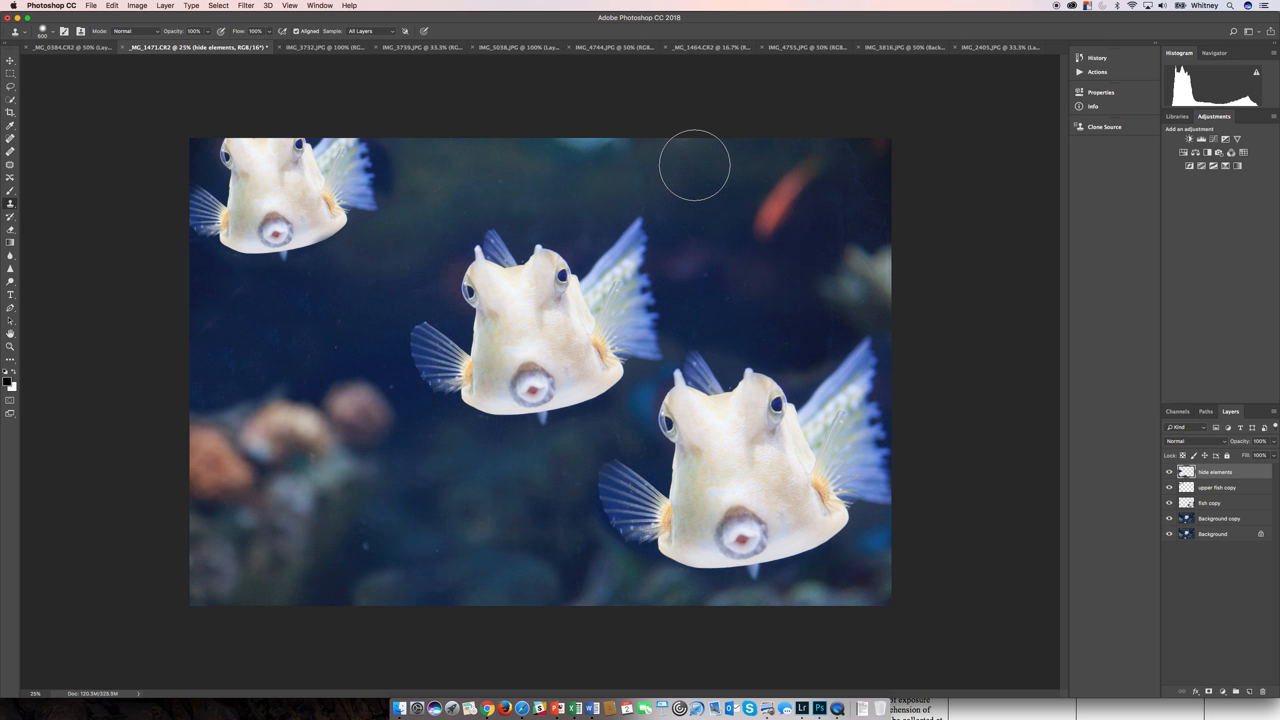
Clone water along the top edge and paint out the red fish and reddish upper-right glow.
alt+click(695, 165)
drag(620, 152, 596, 148)
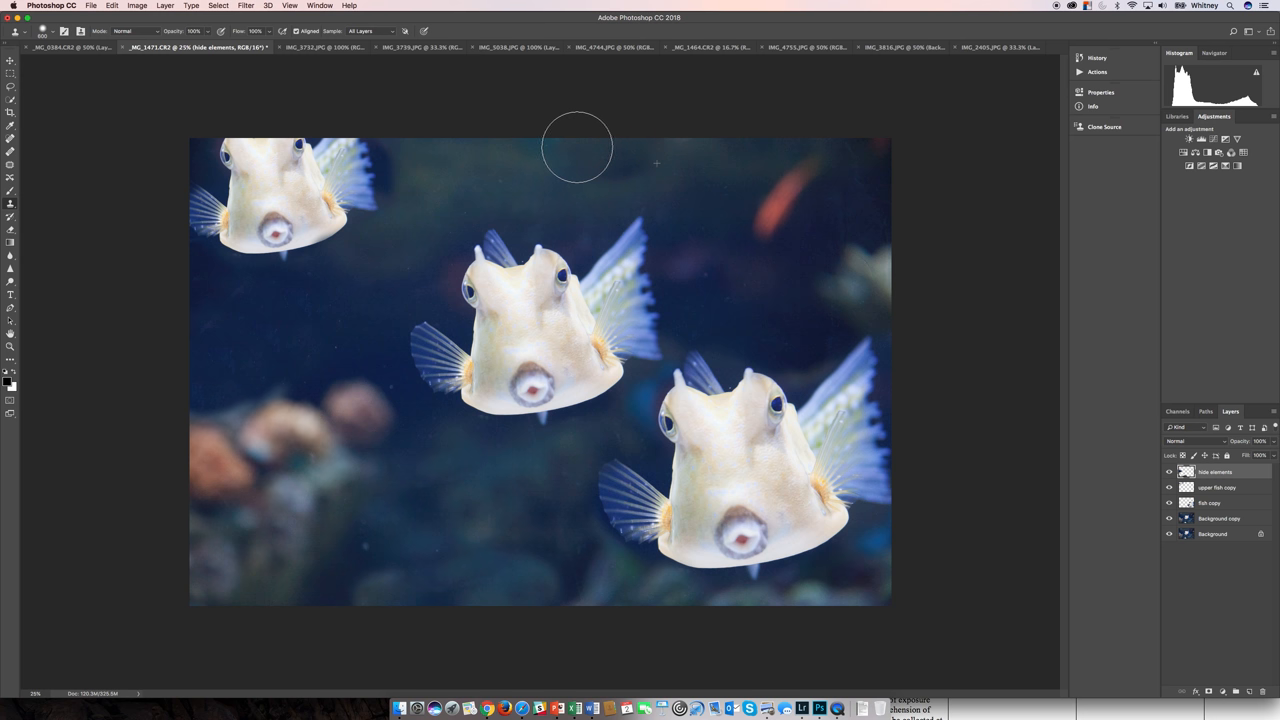
drag(707, 175, 707, 205)
key(super+z)
key(super+z)
key(super+z)
alt+click(718, 181)
drag(770, 225, 816, 155)
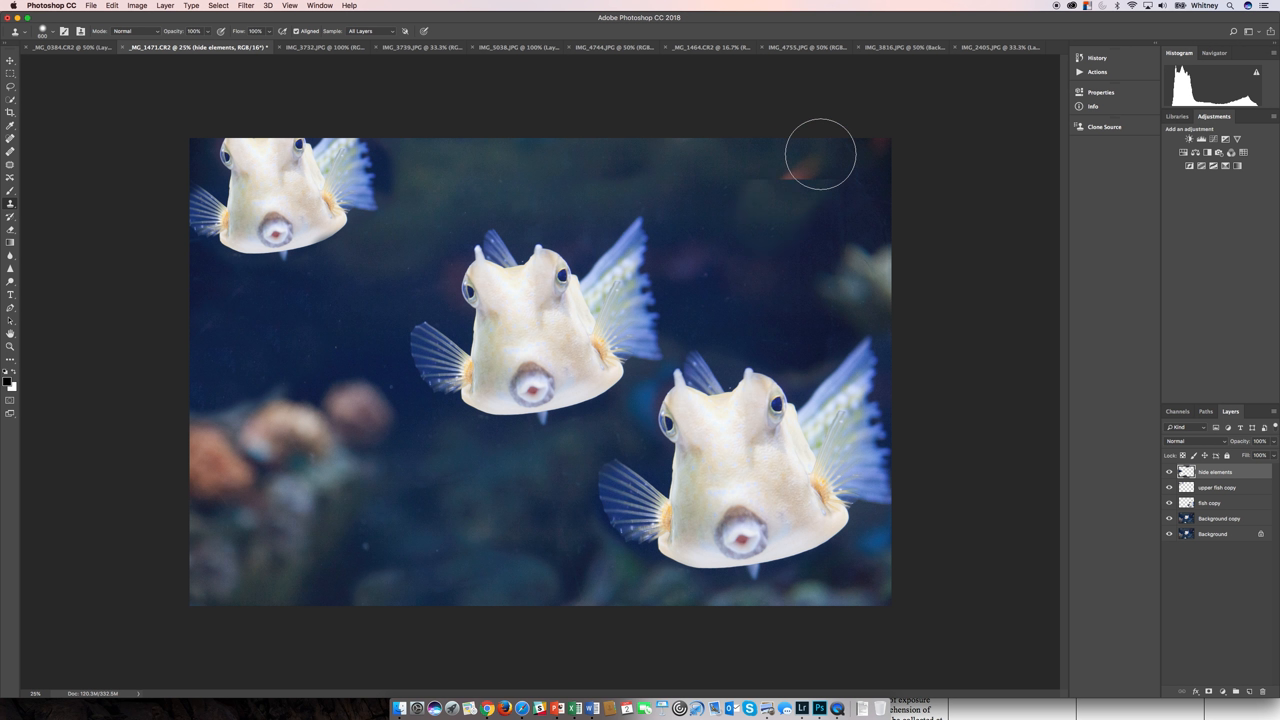
alt+click(712, 168)
mouse_move(770, 162)
mouse_down()
mouse_move(880, 150)
mouse_move(860, 155)
mouse_up()
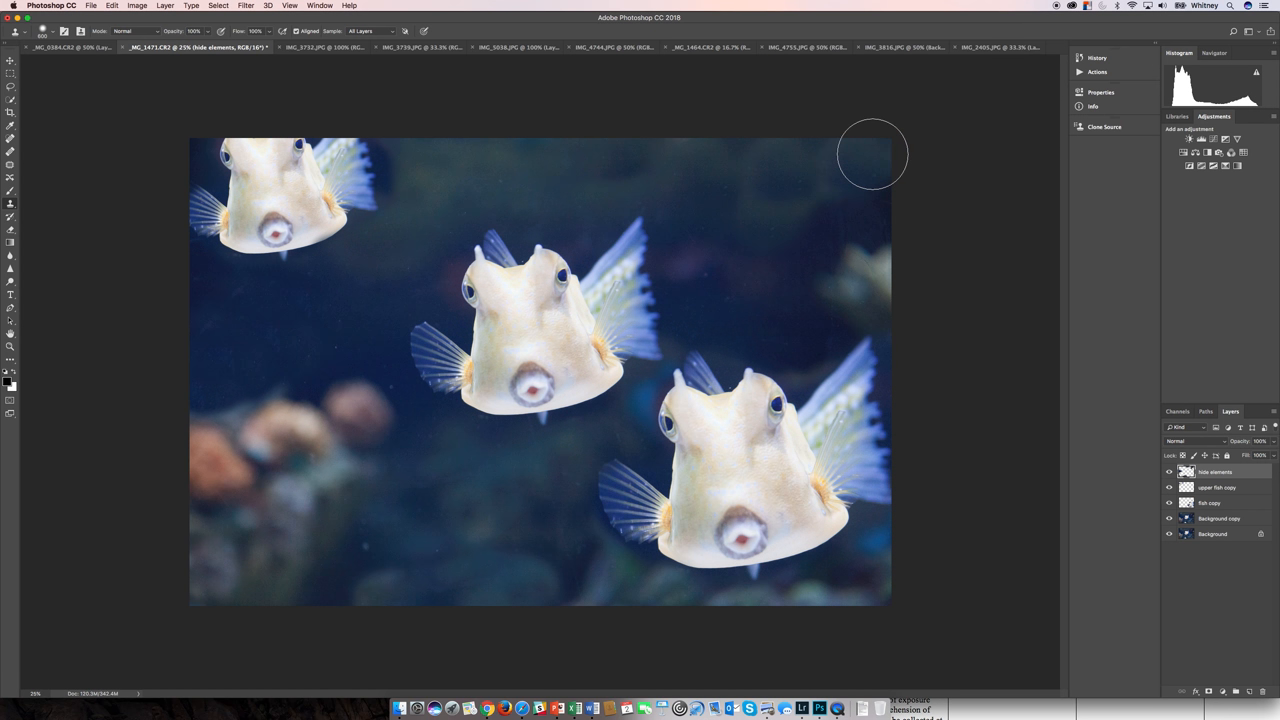